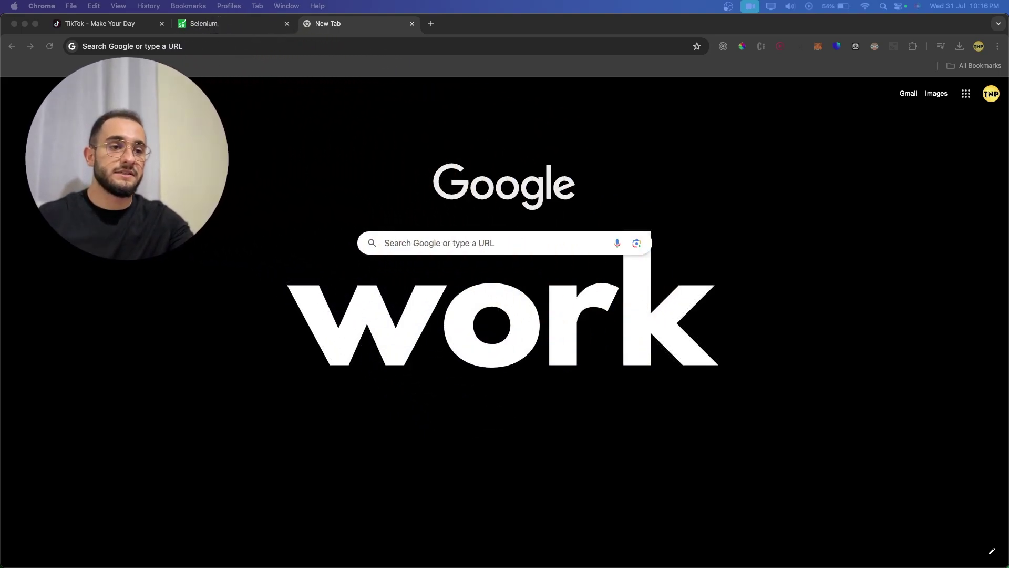
Step: On the Selenium tab, zoom in twice on the Getting Started section's Selenium IDE card
click(465, 234)
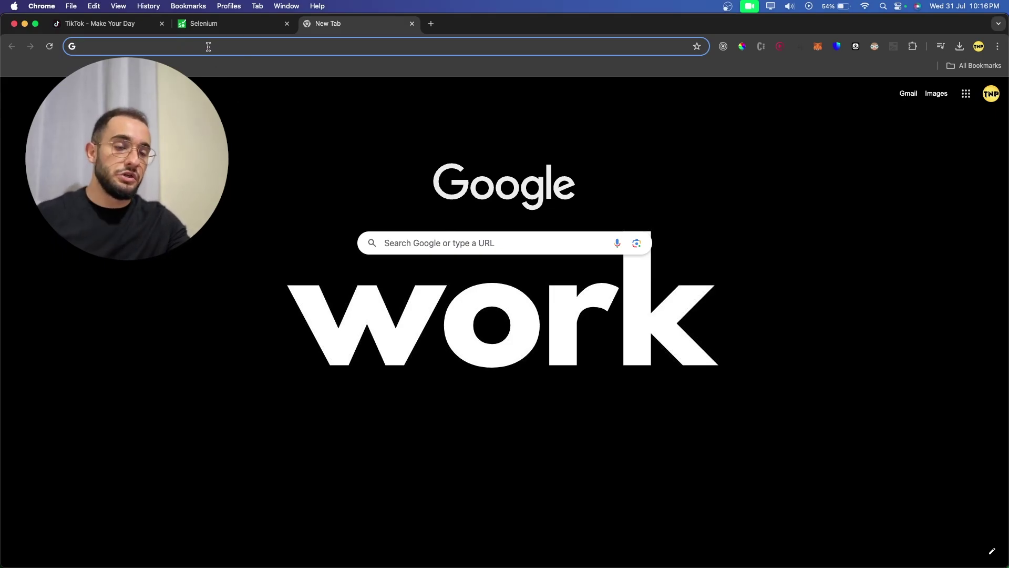
click(202, 23)
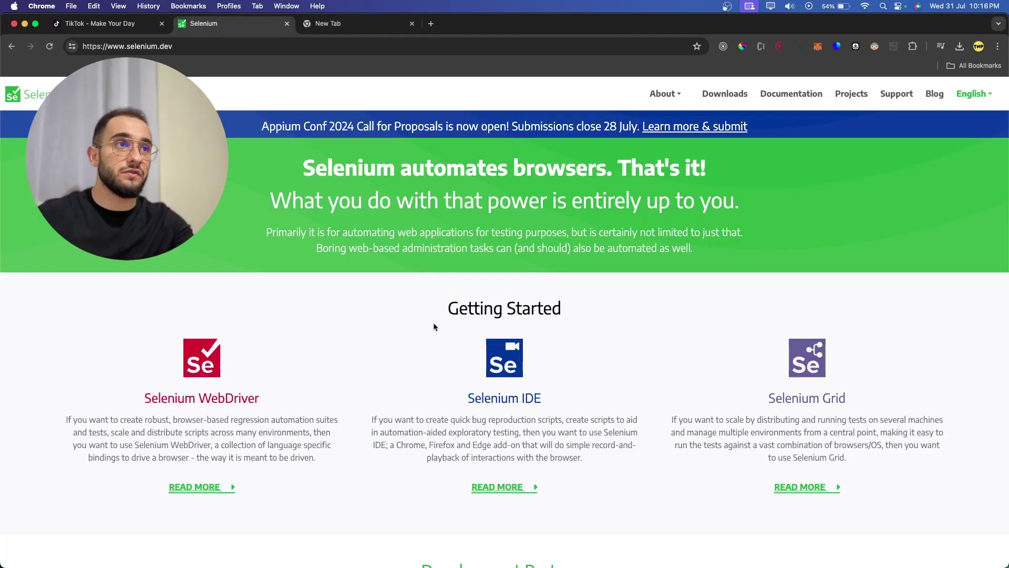
scroll(433, 322, down, 1)
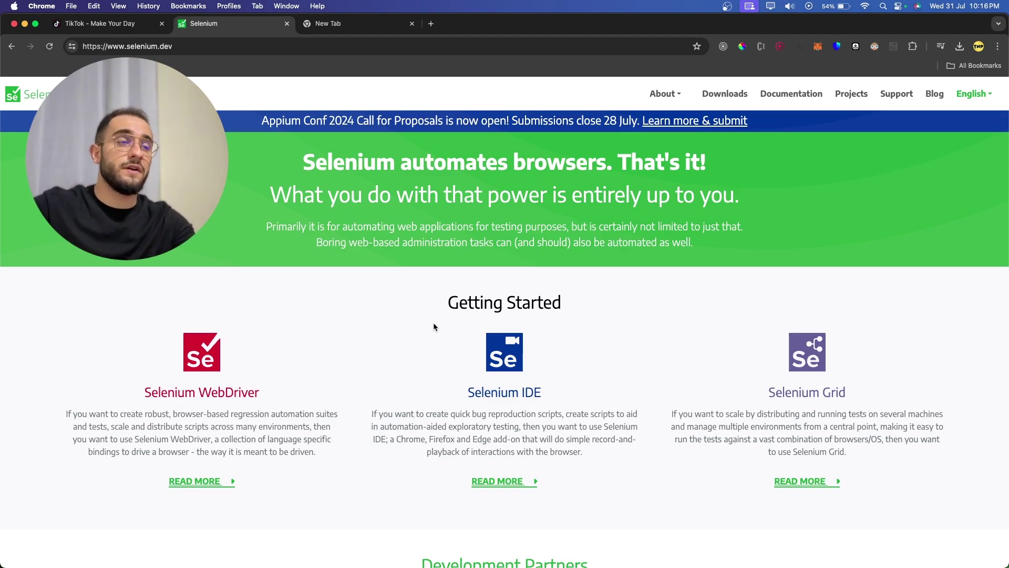
scroll(433, 322, down, 2)
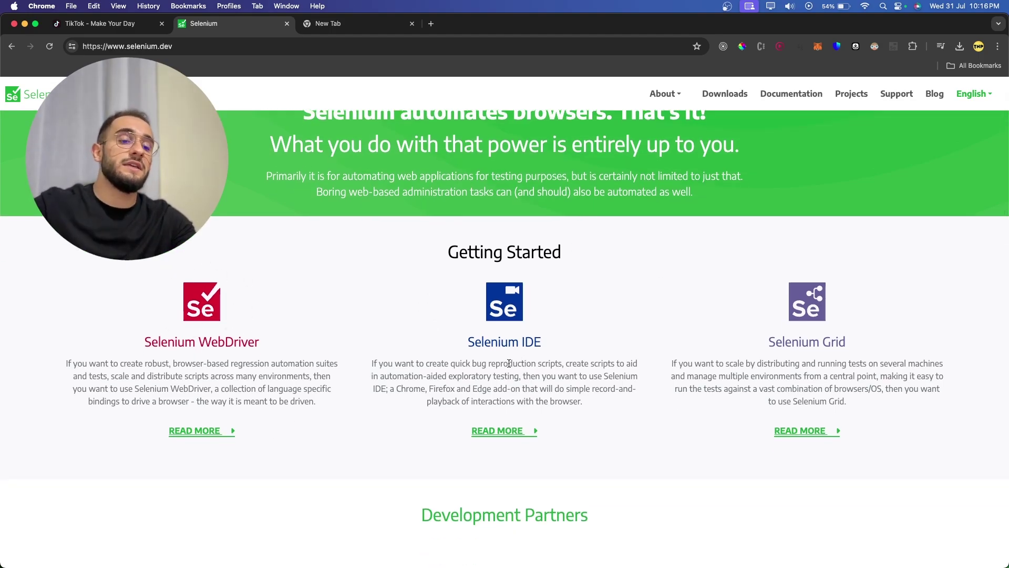
key(super+plus)
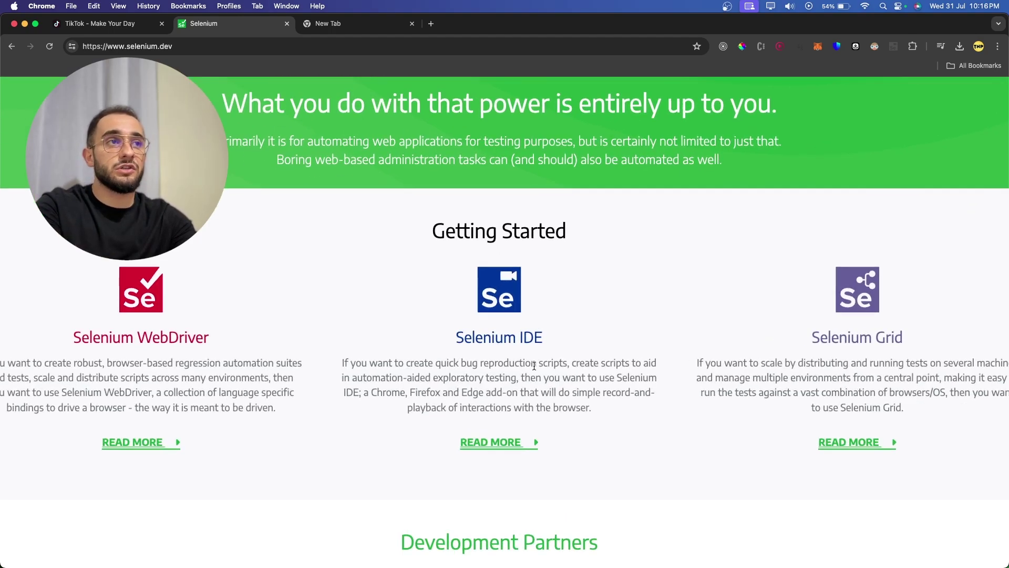
key(super+plus)
key(super+plus)
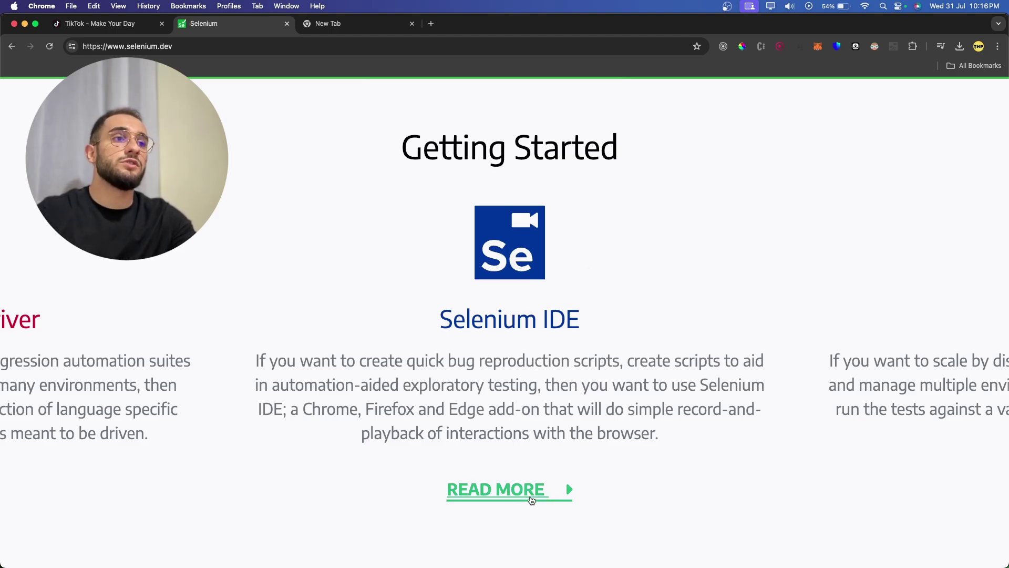
Step: Go from Selenium IDE's READ MORE page to its Chrome Web Store listing via CHROME DOWNLOAD
click(496, 489)
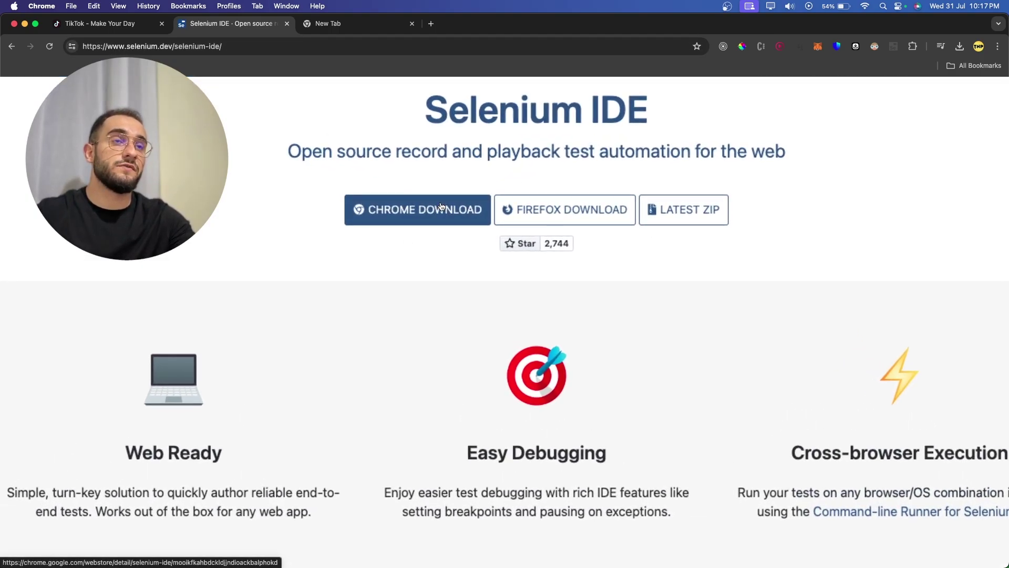
click(440, 208)
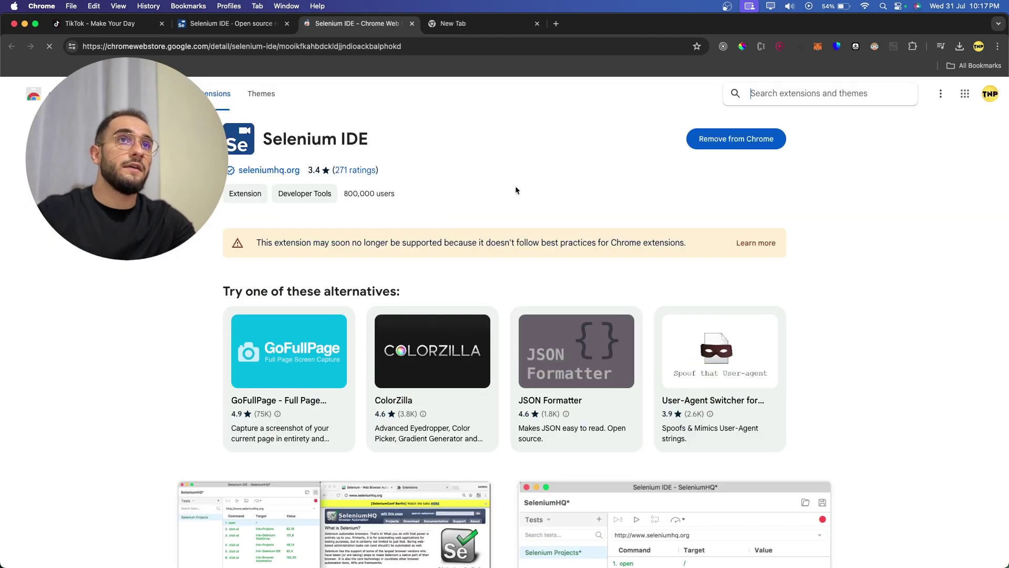
scroll(479, 334, down, 5)
scroll(479, 334, down, 3)
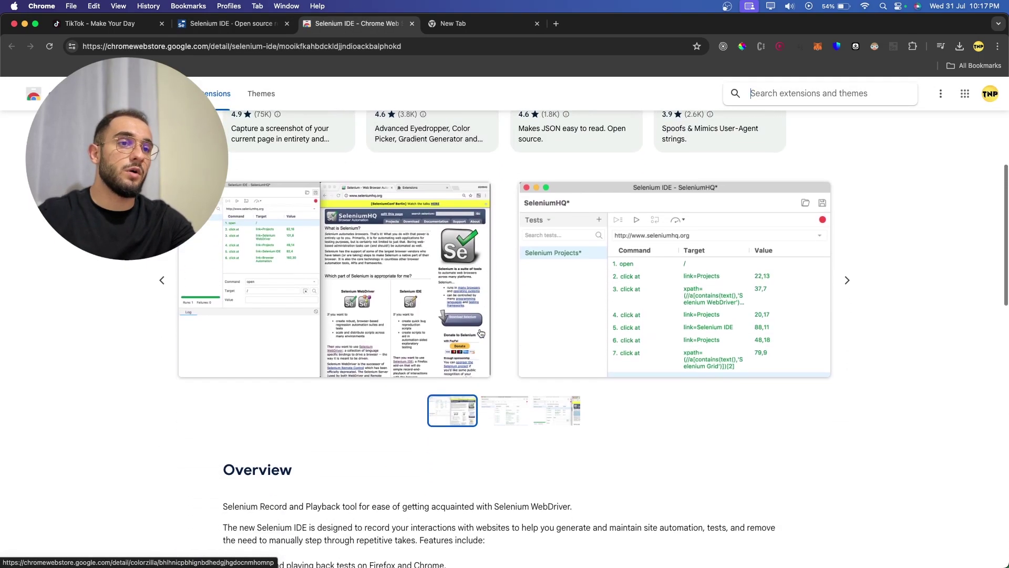
scroll(480, 334, up, 10)
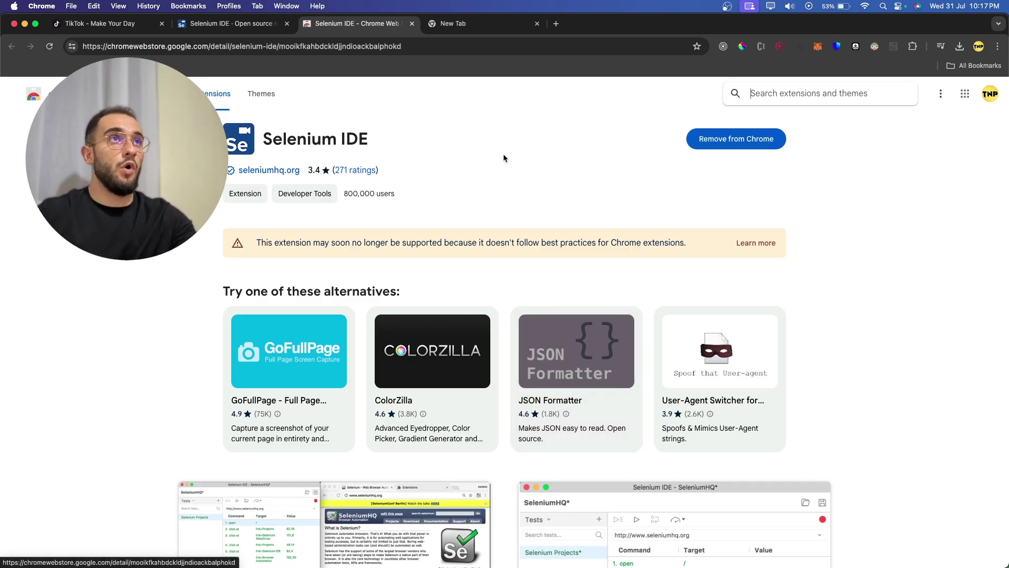
Step: Launch Selenium IDE from the new tab's Extensions menu and nudge its window into place
click(474, 22)
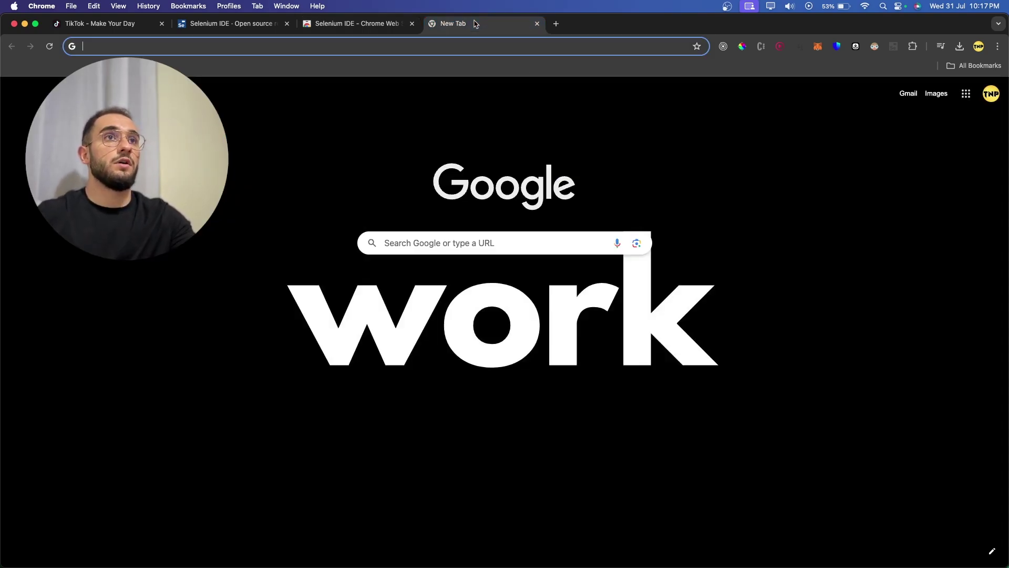
click(913, 46)
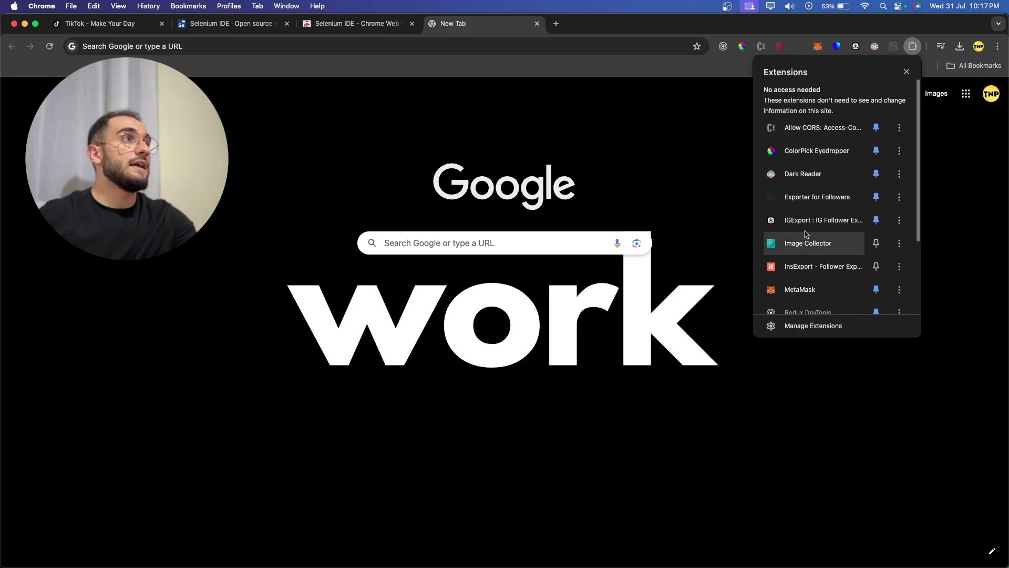
scroll(812, 223, down, 2)
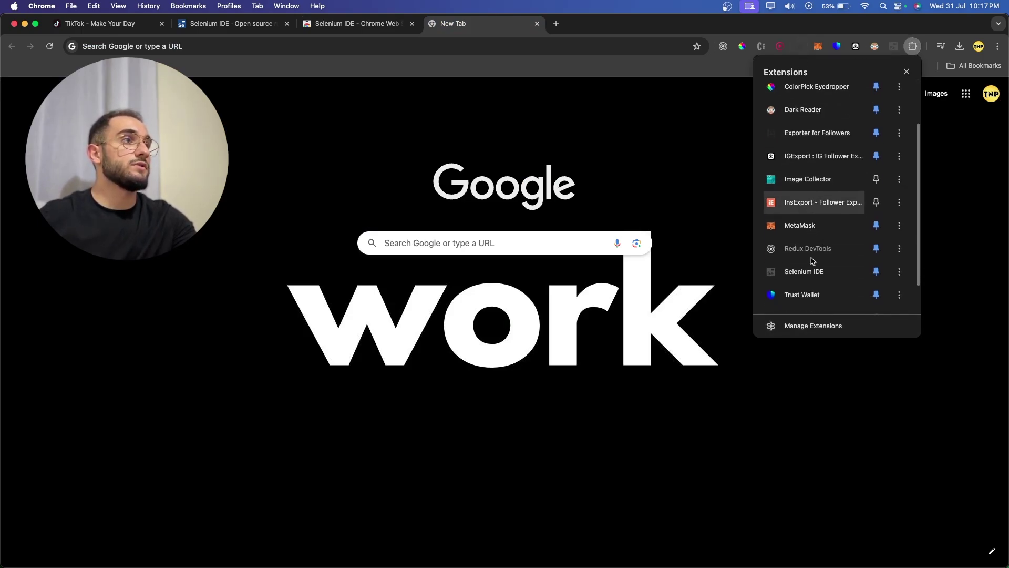
click(785, 274)
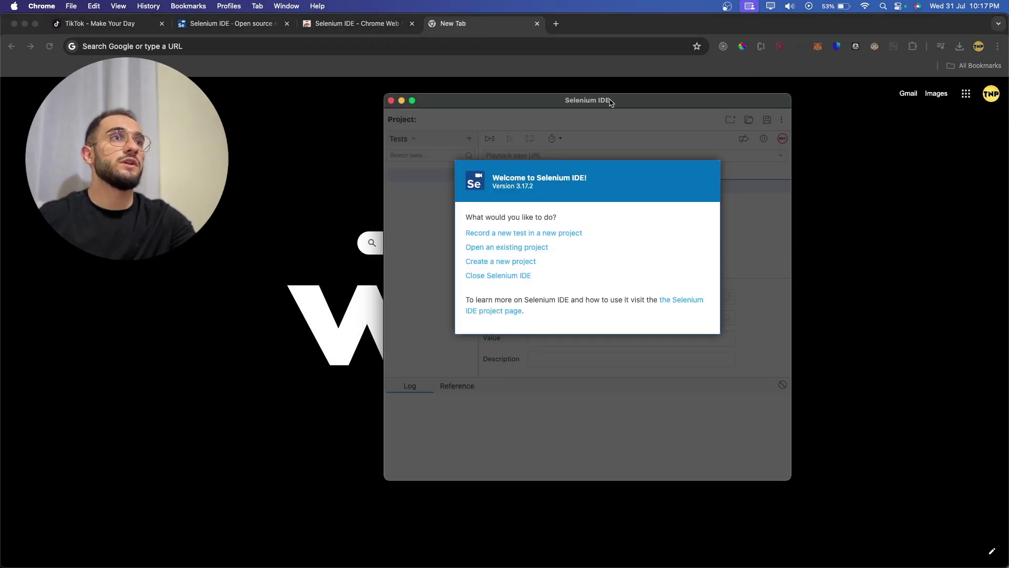
drag(612, 102, 597, 108)
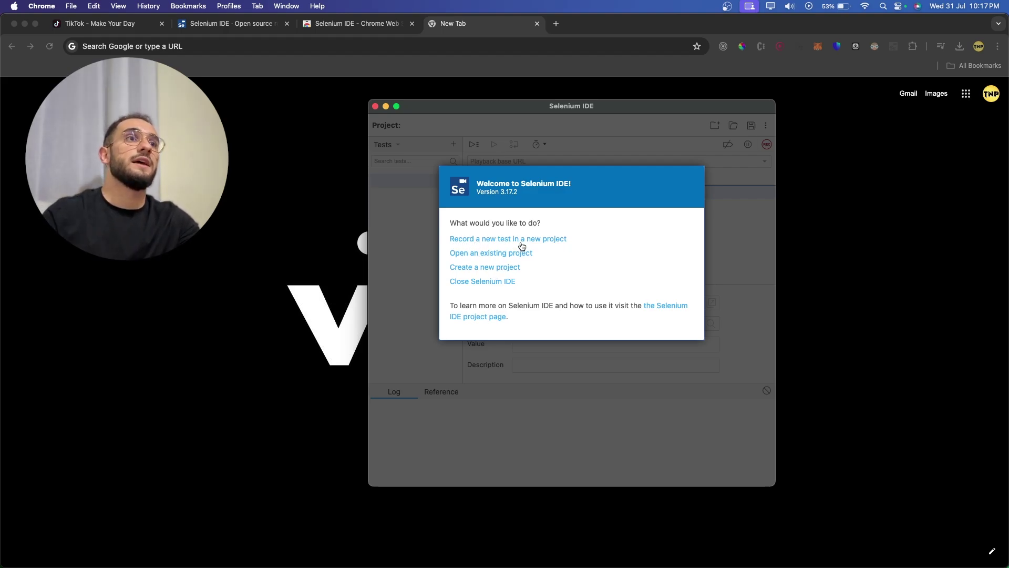
Step: Record a new test in a new project named 'tiktok uploader gui'
click(539, 238)
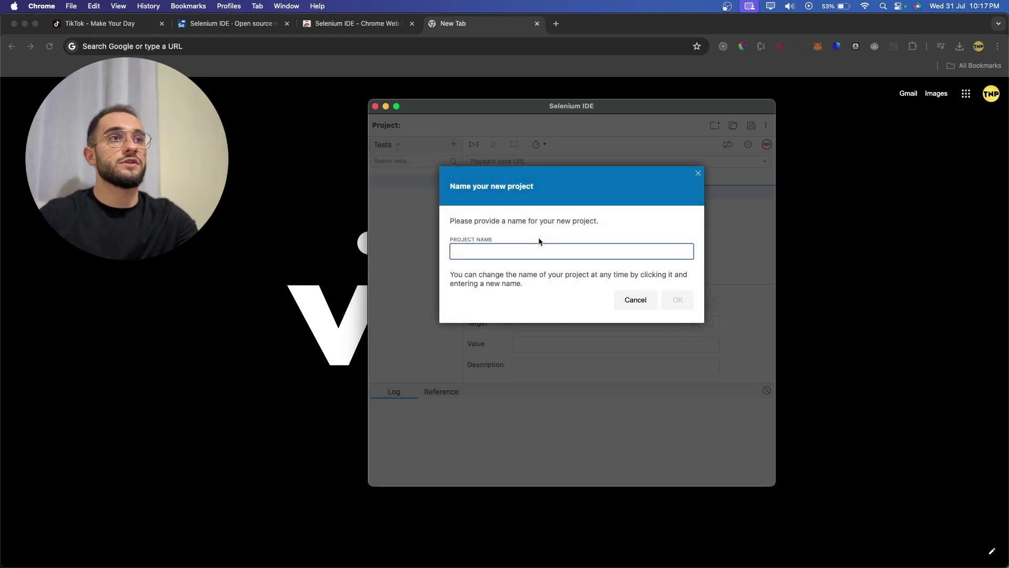
click(501, 252)
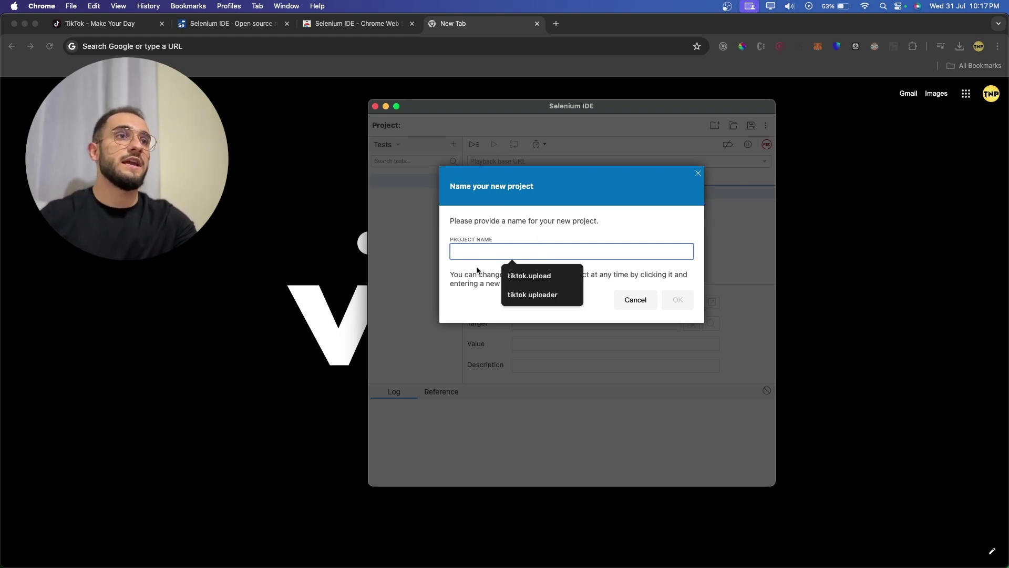
key(Escape)
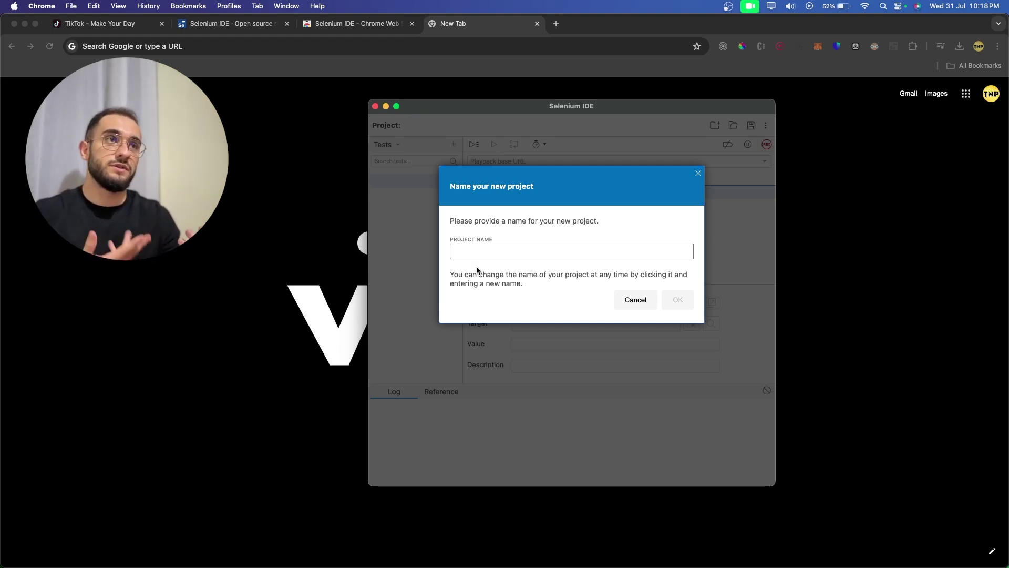
click(484, 252)
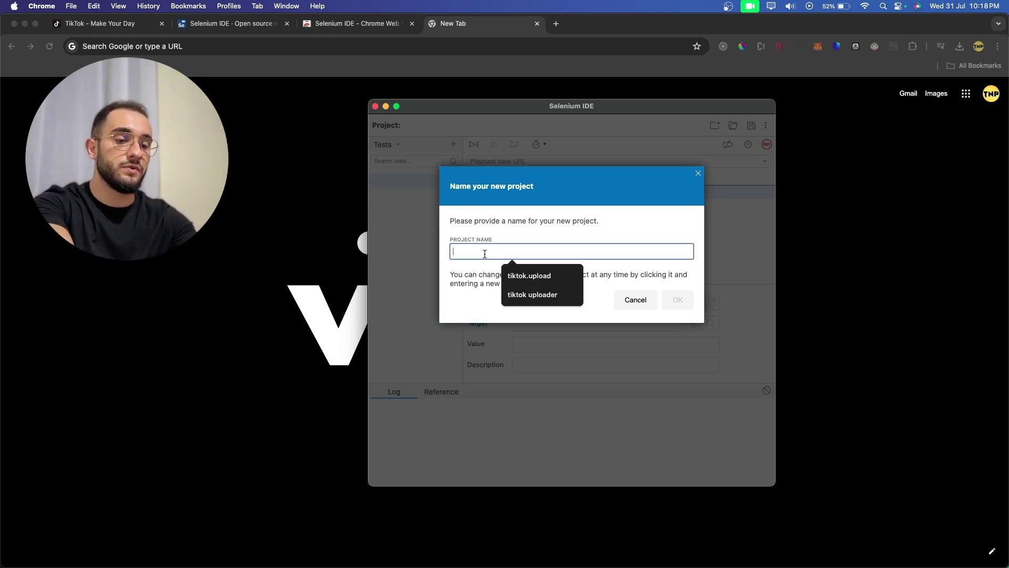
text(tiktok u)
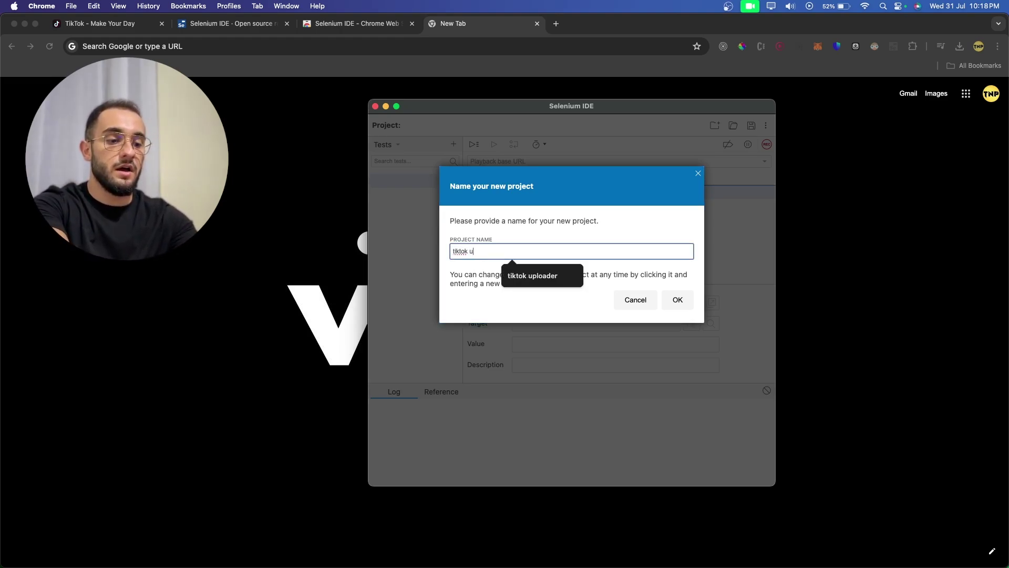
text(ploader)
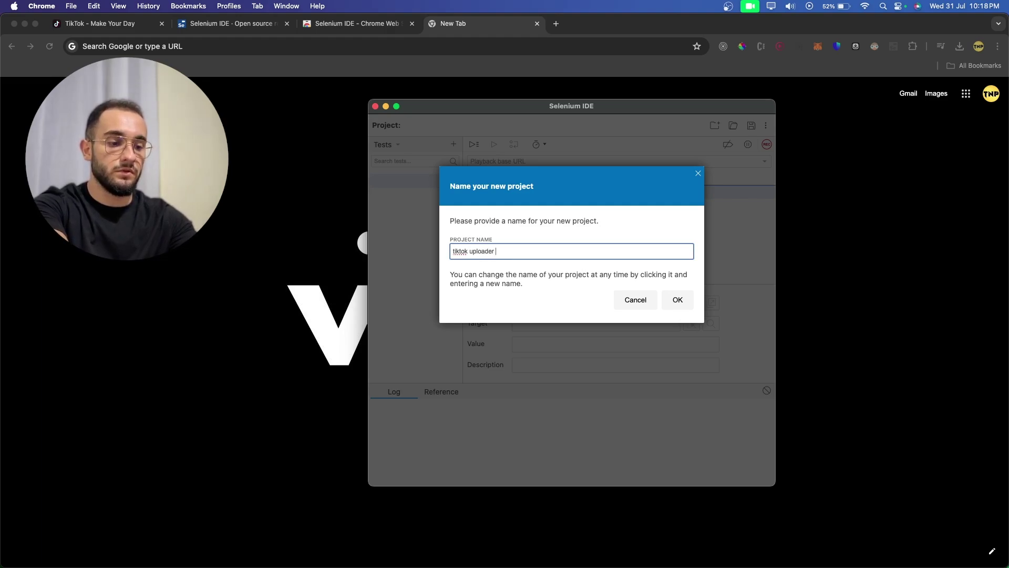
text(gui)
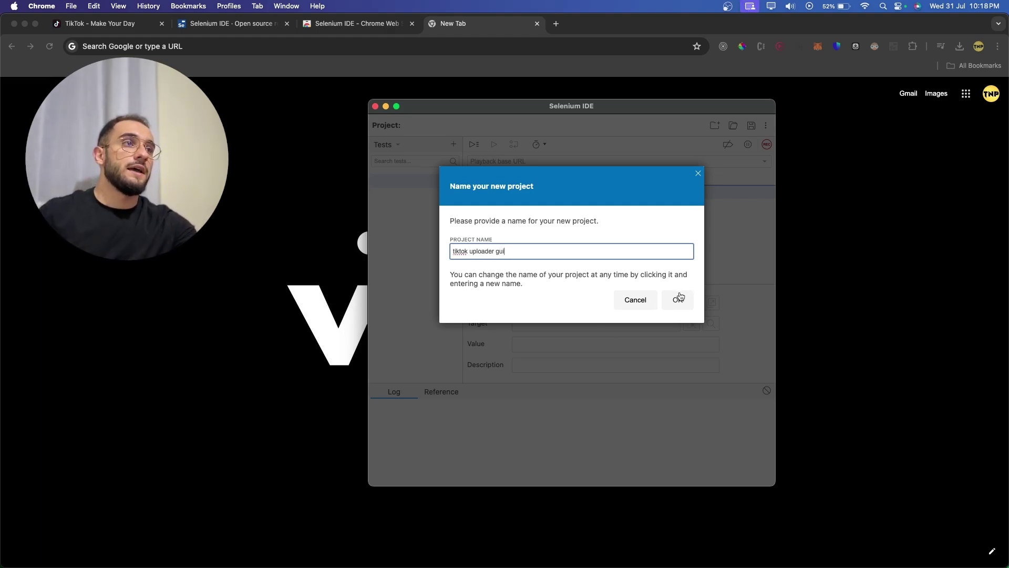
click(678, 298)
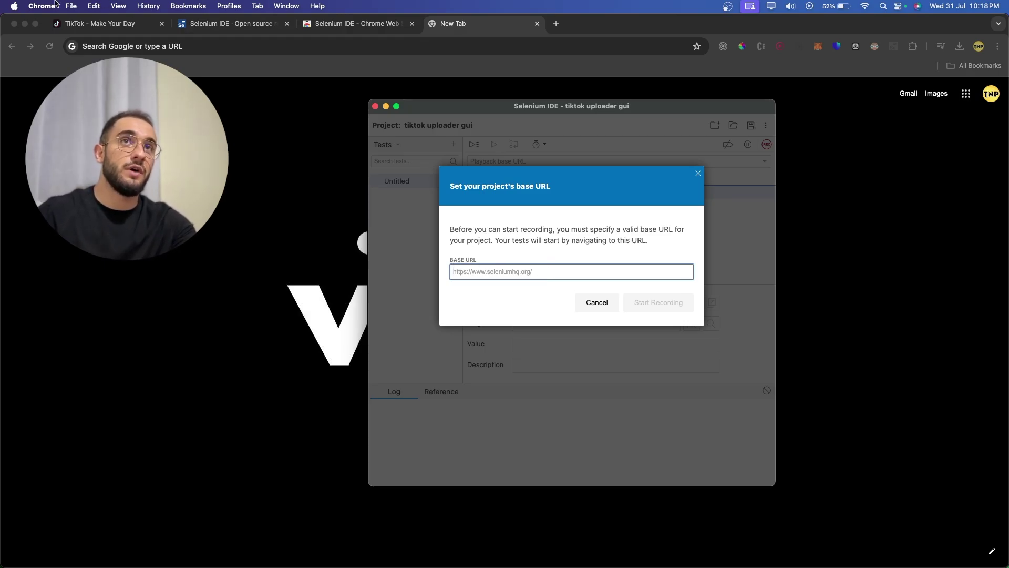
click(91, 23)
click(126, 46)
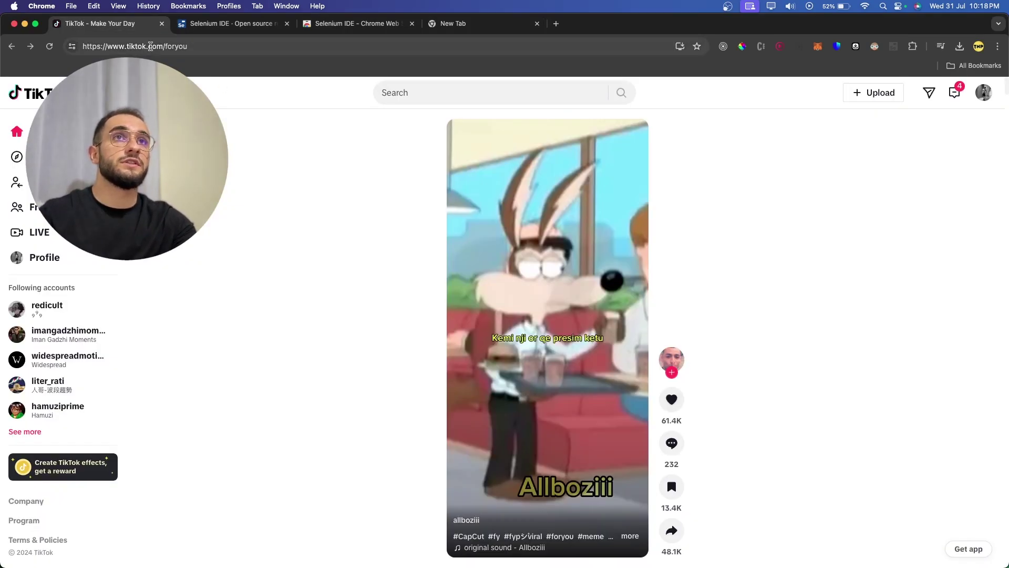
drag(163, 46, 82, 46)
key(super+c)
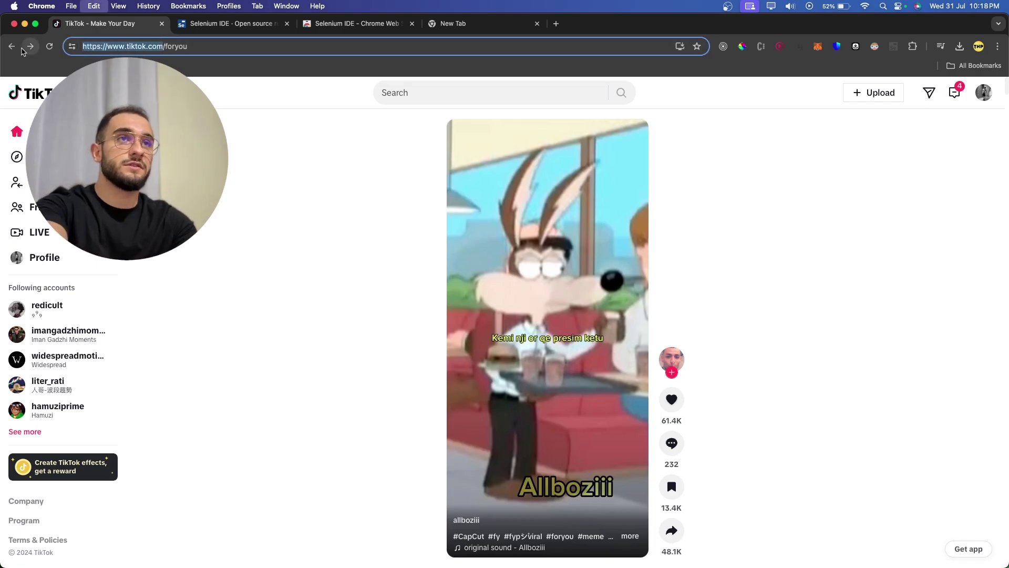
key(ctrl+Up)
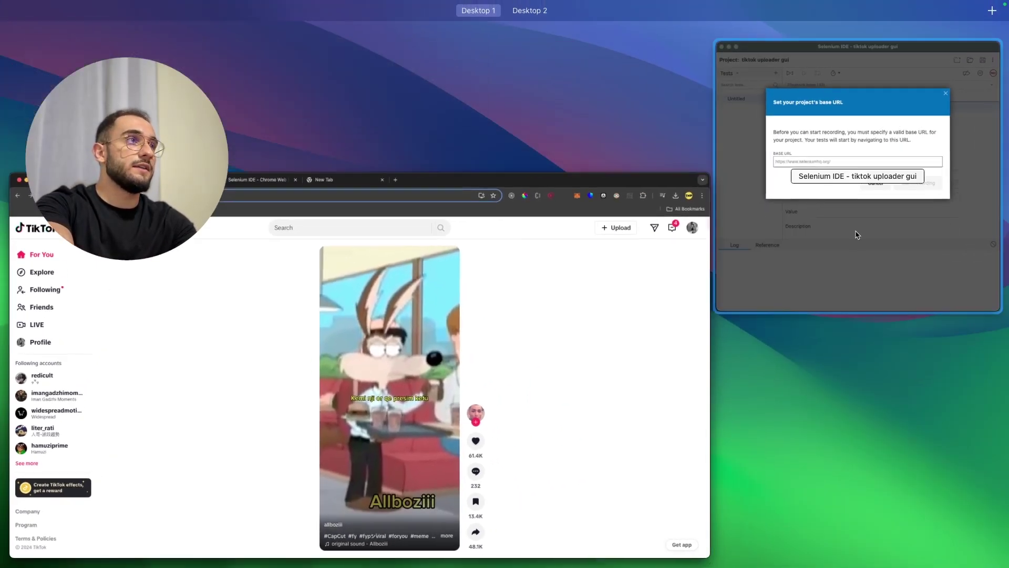
click(820, 142)
click(538, 272)
key(super+v)
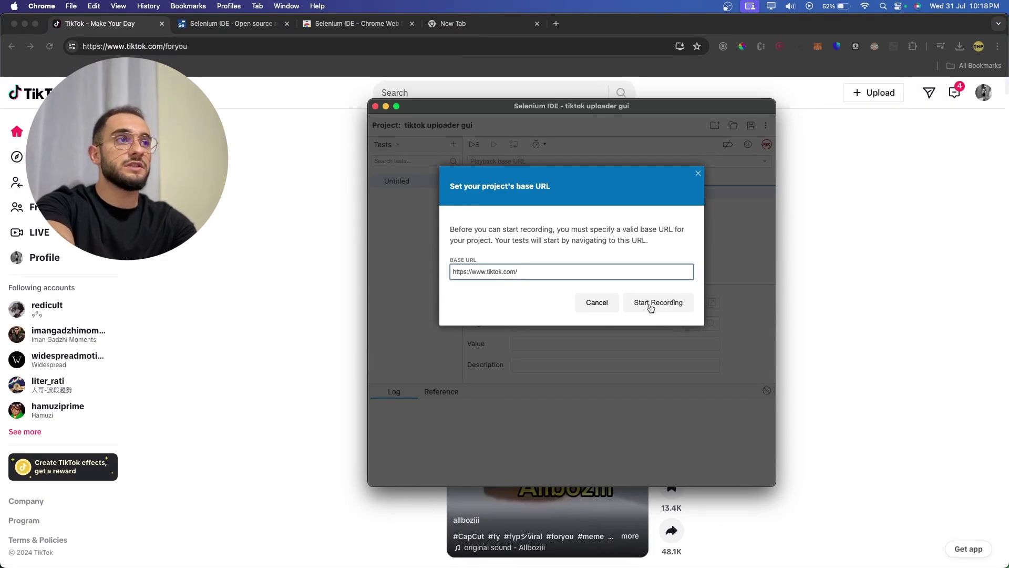
click(654, 306)
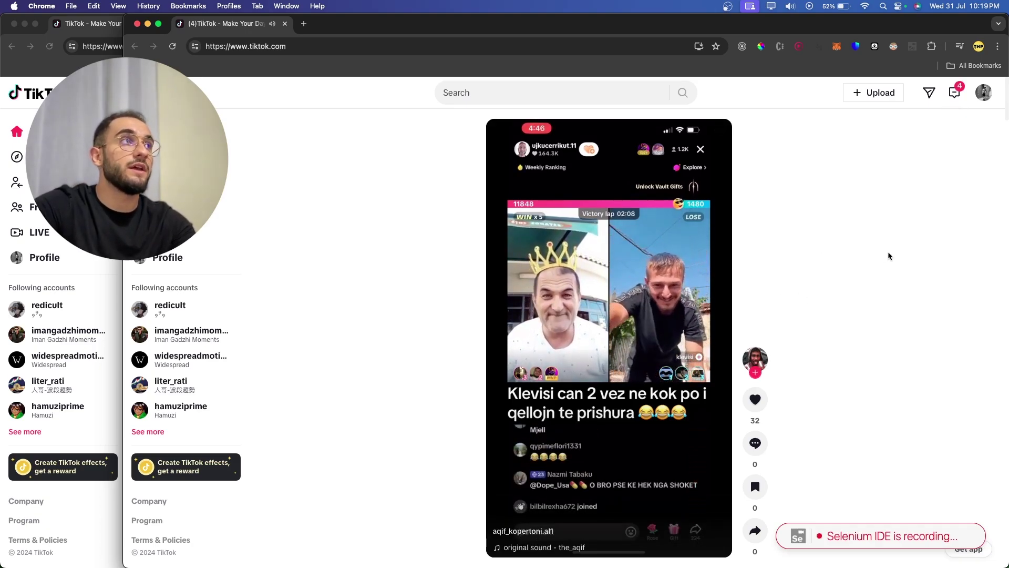
Step: Pick a .mov video for upload in TikTok Studio, then discard the unfinished post
click(874, 93)
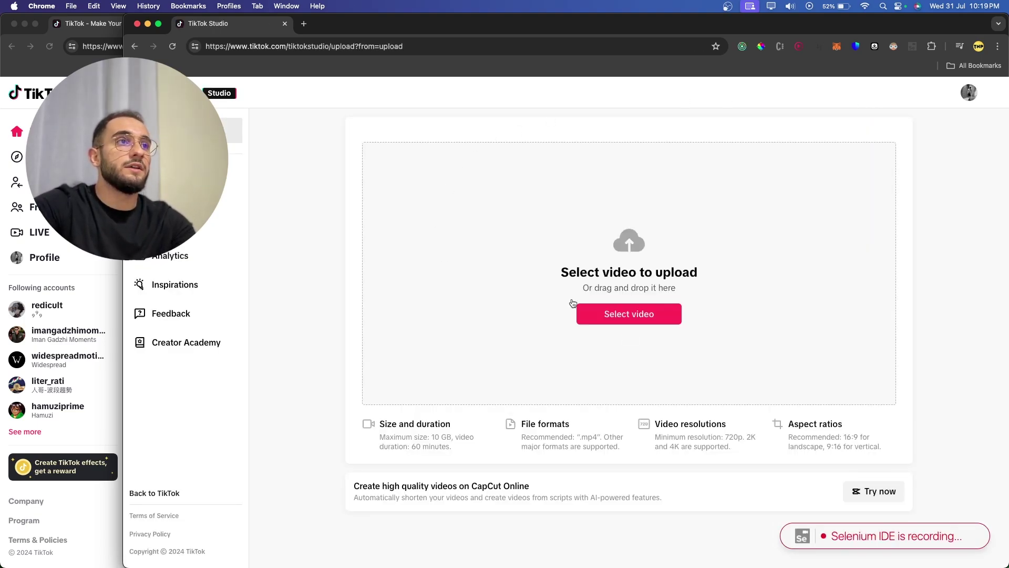
click(626, 315)
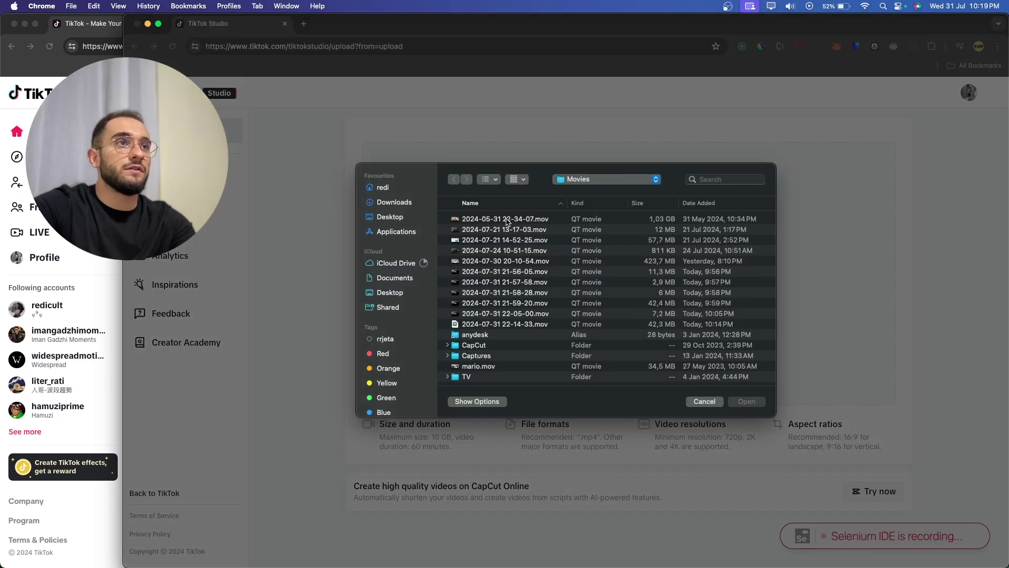
double_click(505, 313)
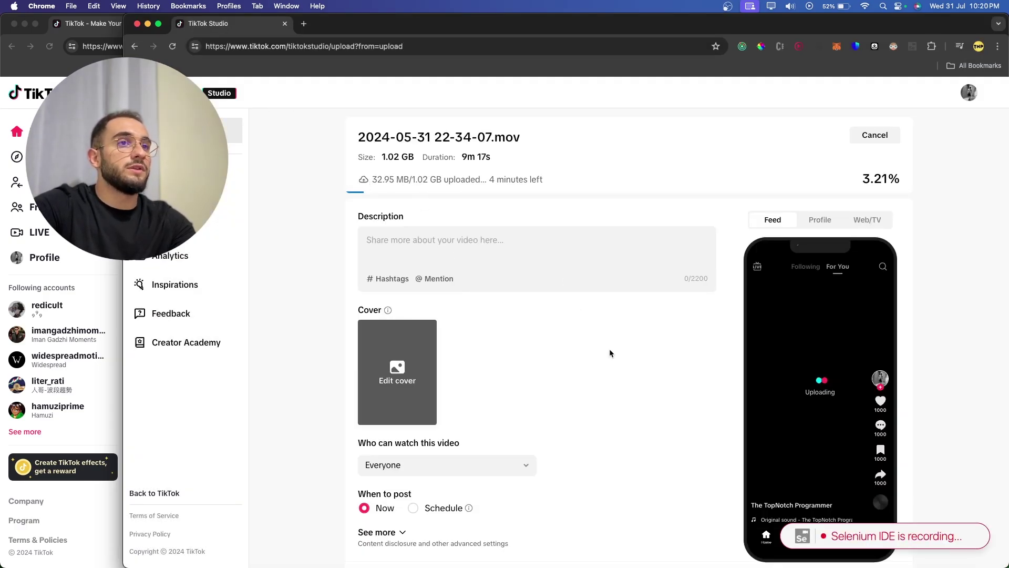
scroll(610, 348, down, 1)
scroll(610, 352, down, 3)
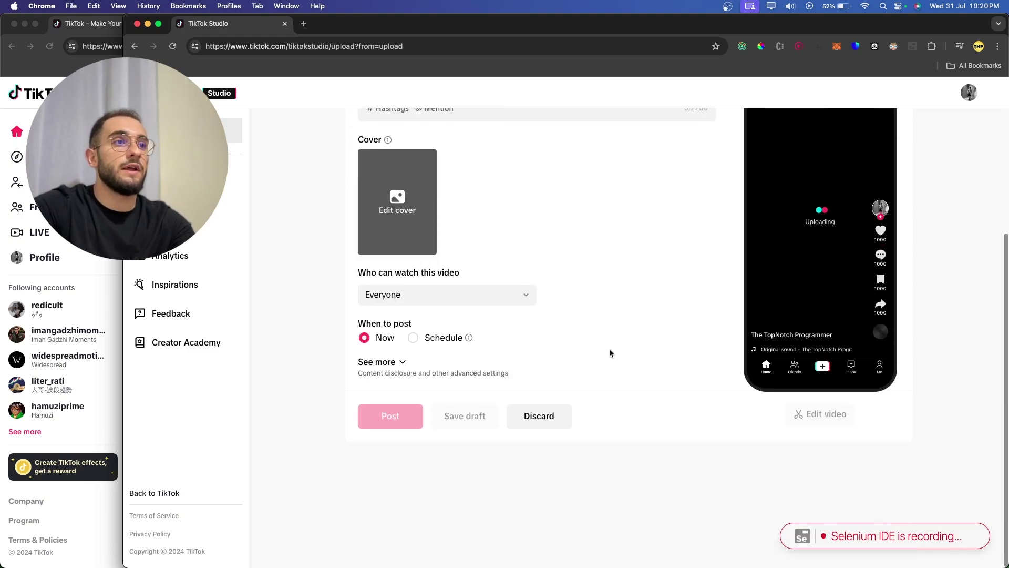
click(527, 426)
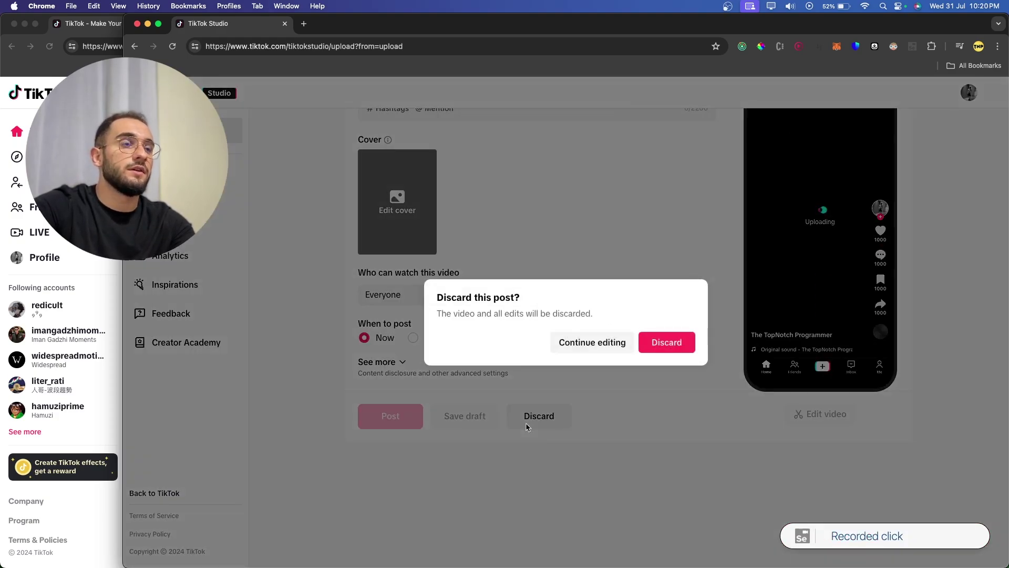
click(666, 342)
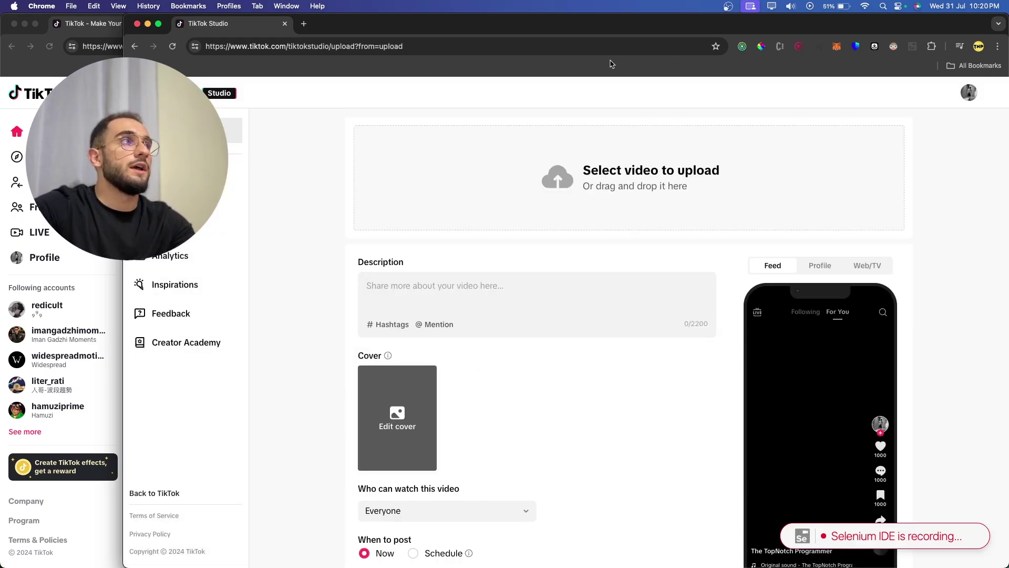
Step: Stop recording, name the test 'tiktok-upload', and widen the command list
key(ctrl+Up)
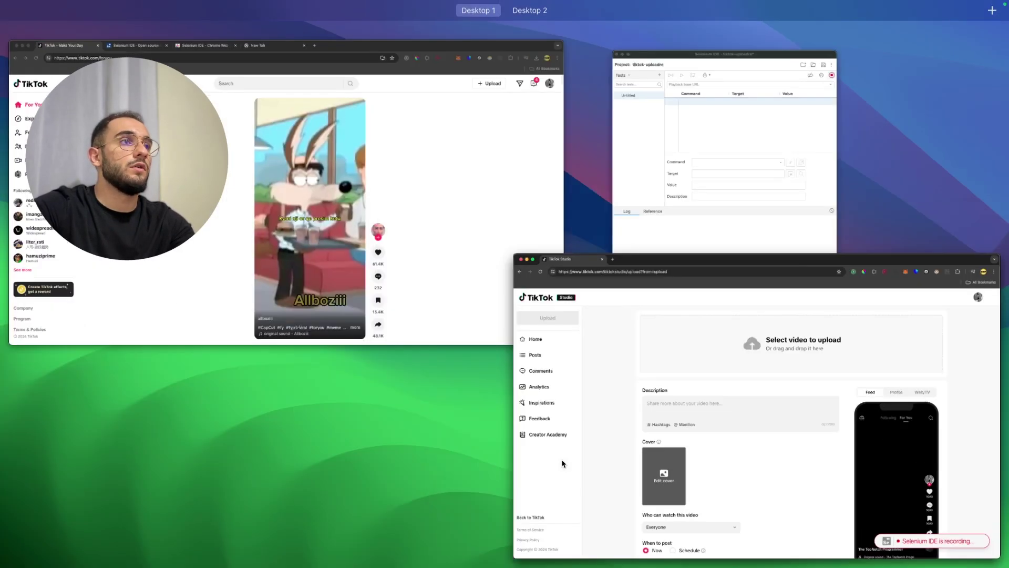
click(743, 193)
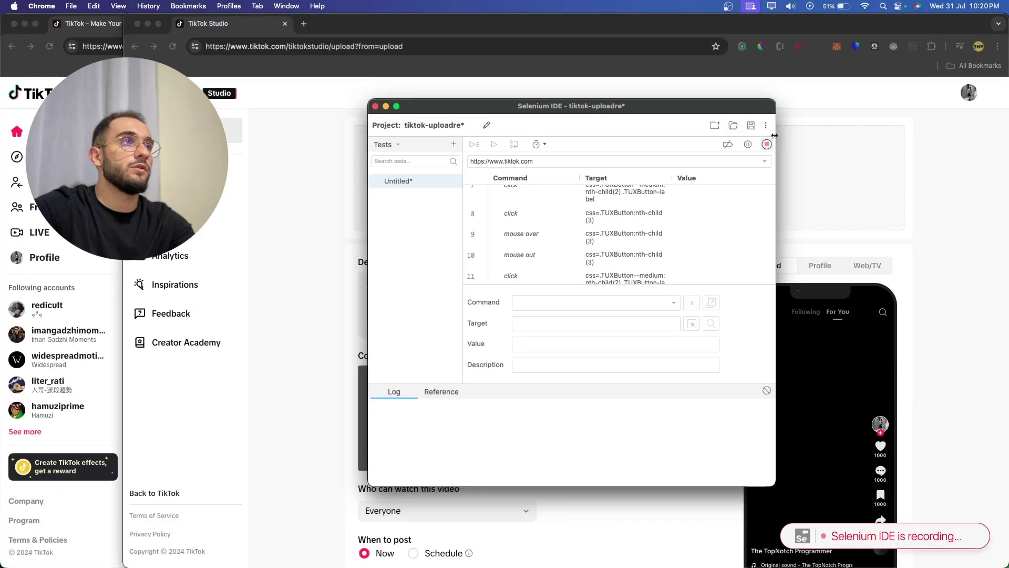
click(766, 145)
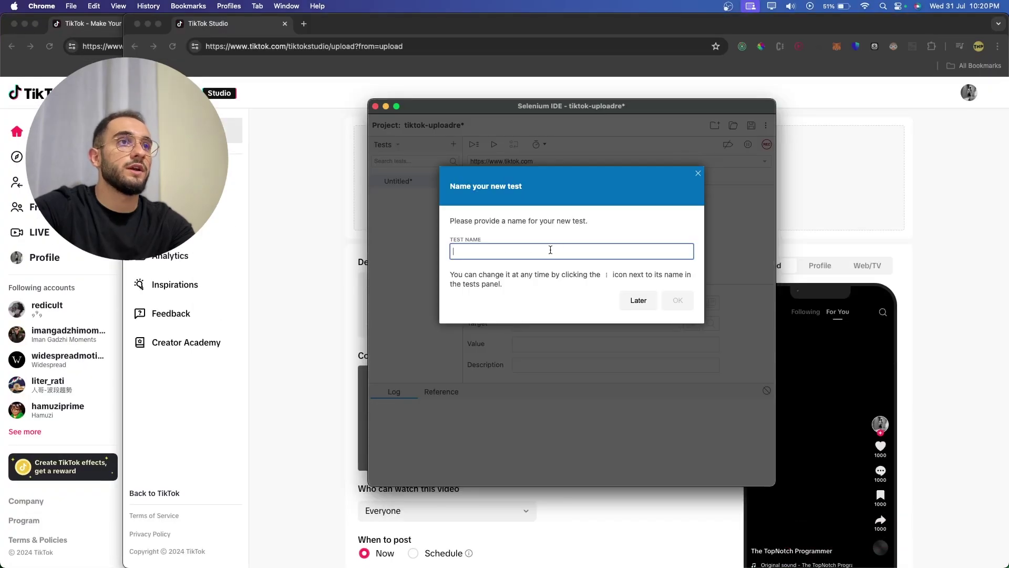
click(551, 251)
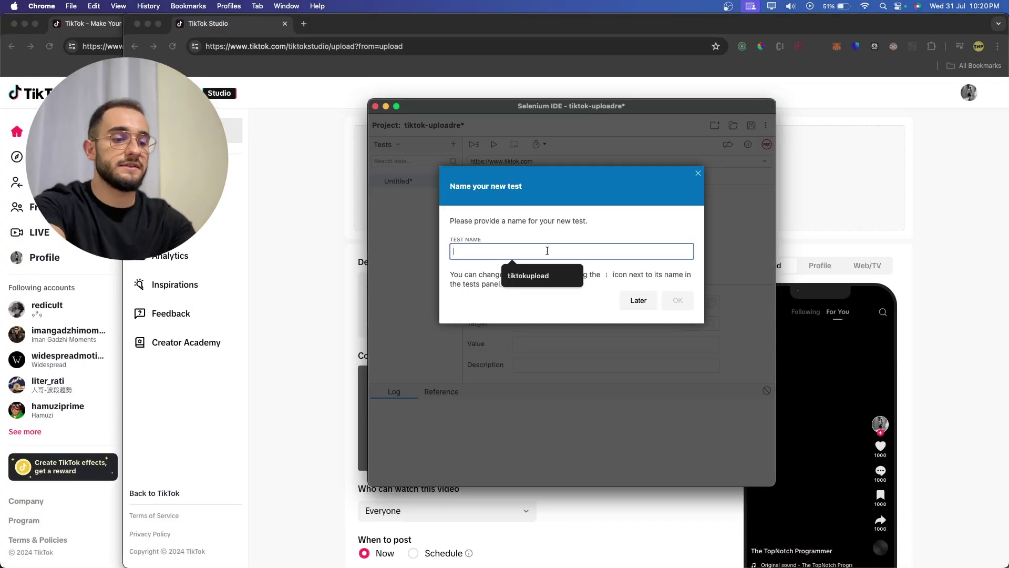
text(tiktok-upload)
key(Return)
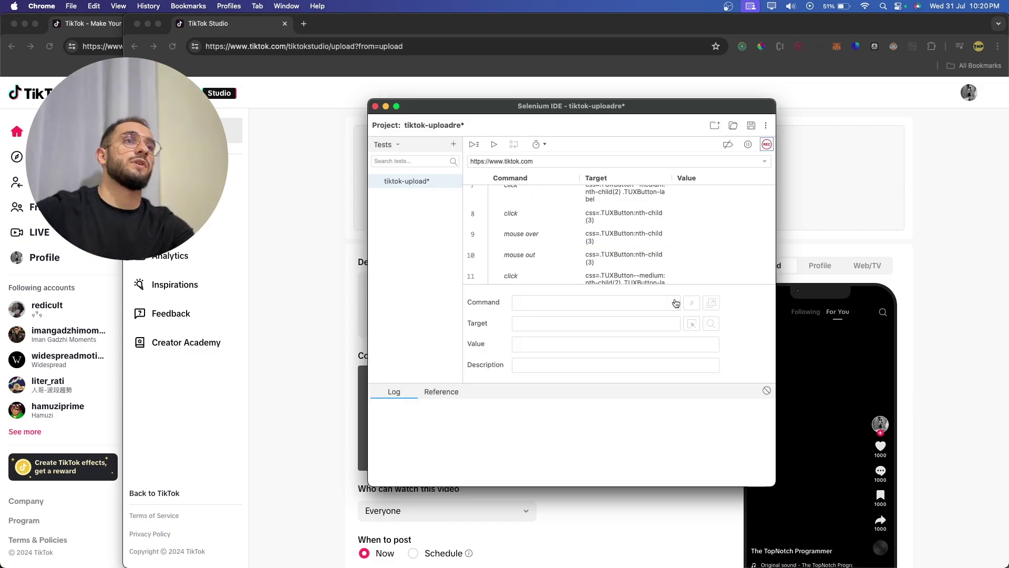
scroll(621, 234, up, 1)
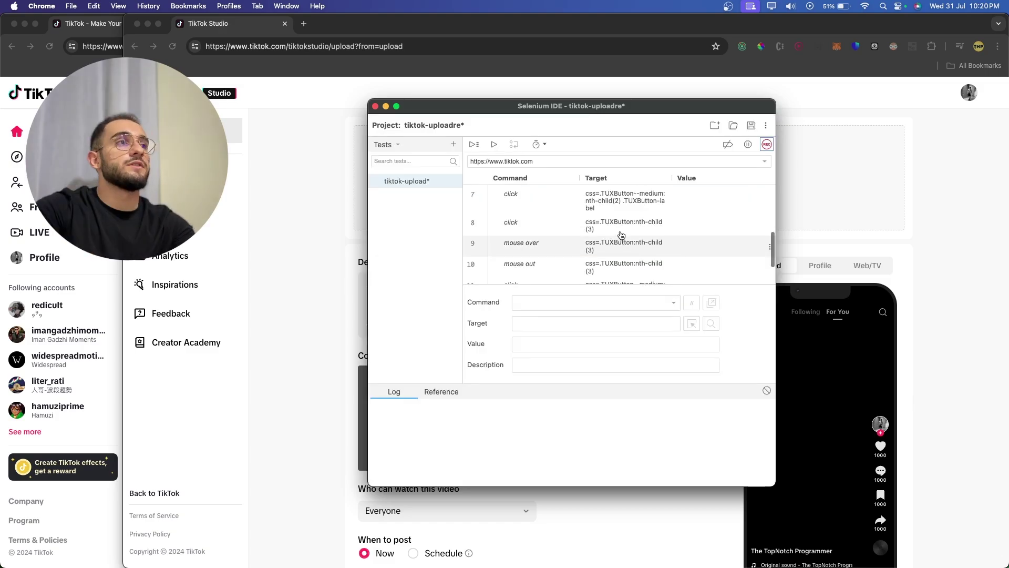
scroll(621, 235, up, 3)
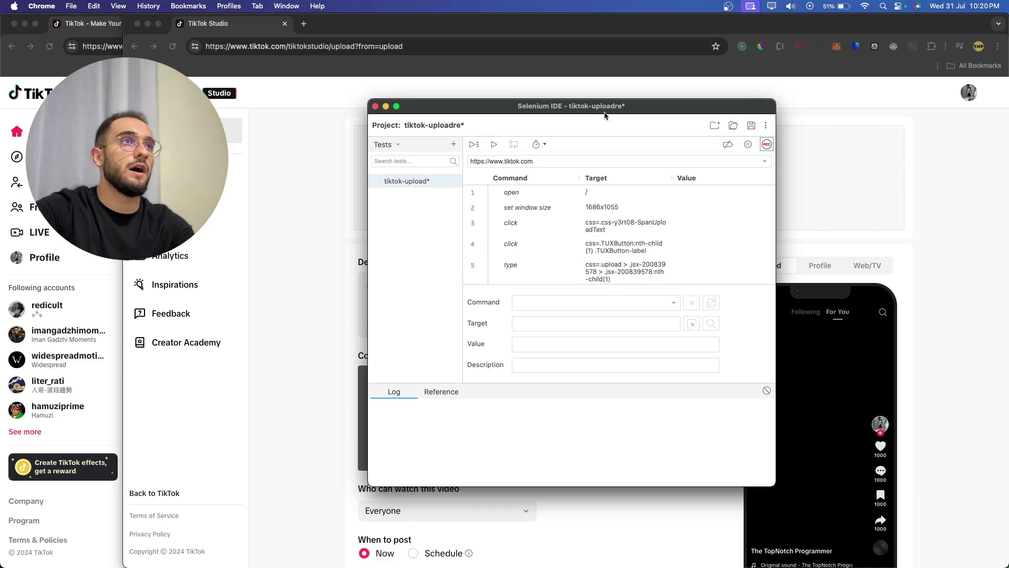
drag(605, 116, 705, 119)
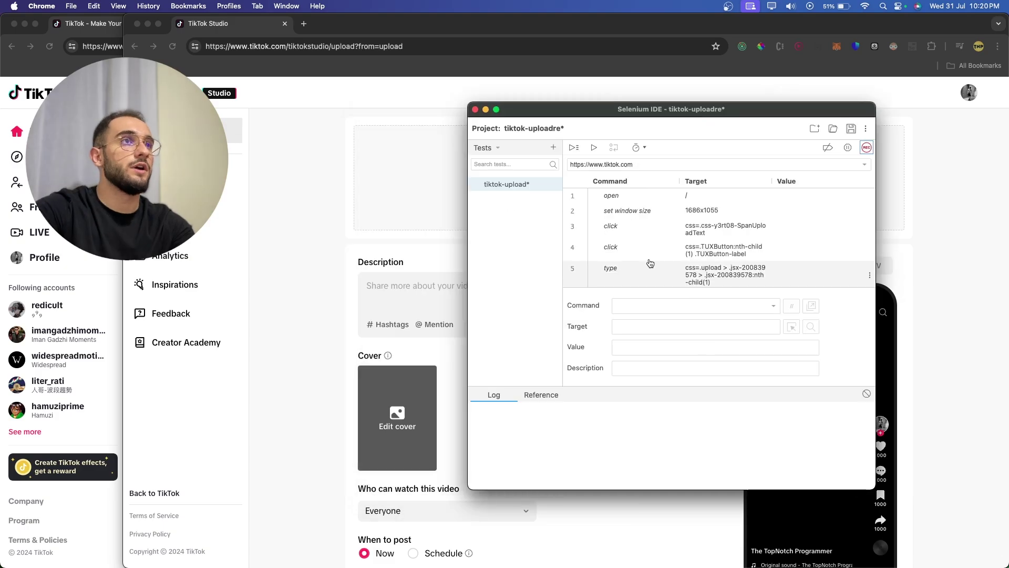
drag(583, 388, 583, 436)
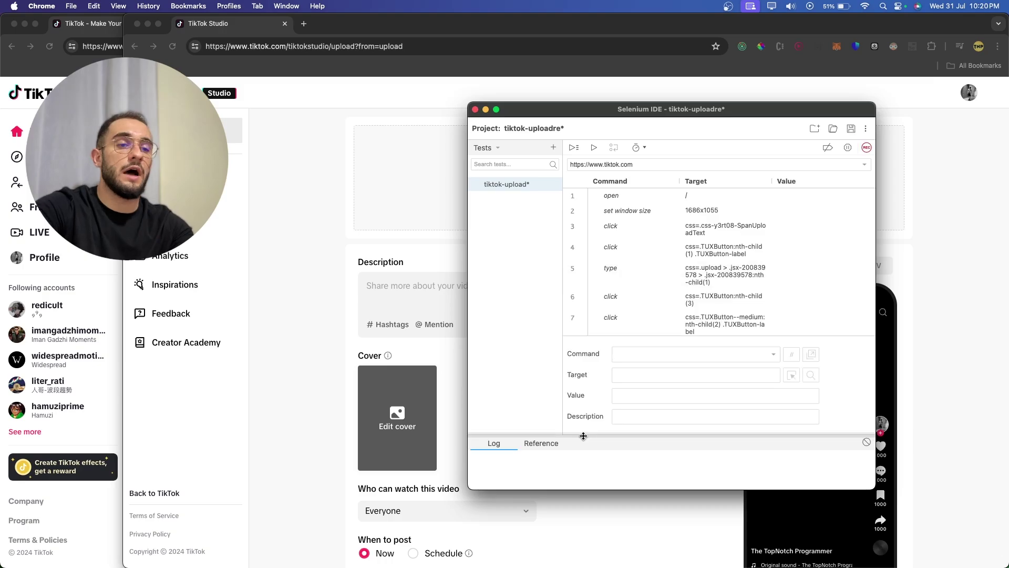